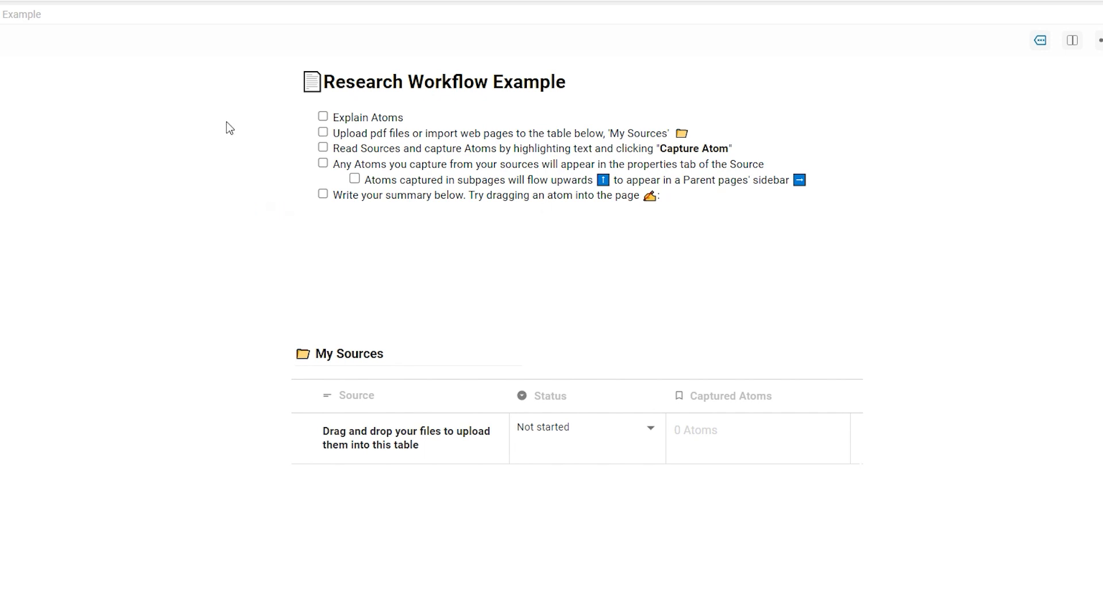
left_click_drag(419, 118, 338, 119)
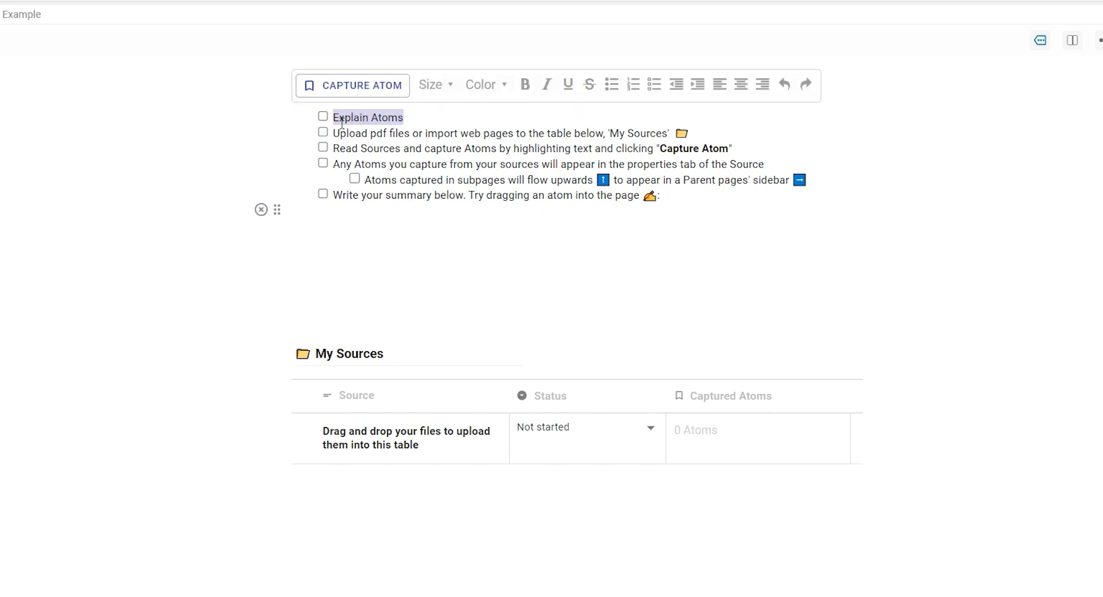
left_click(517, 261)
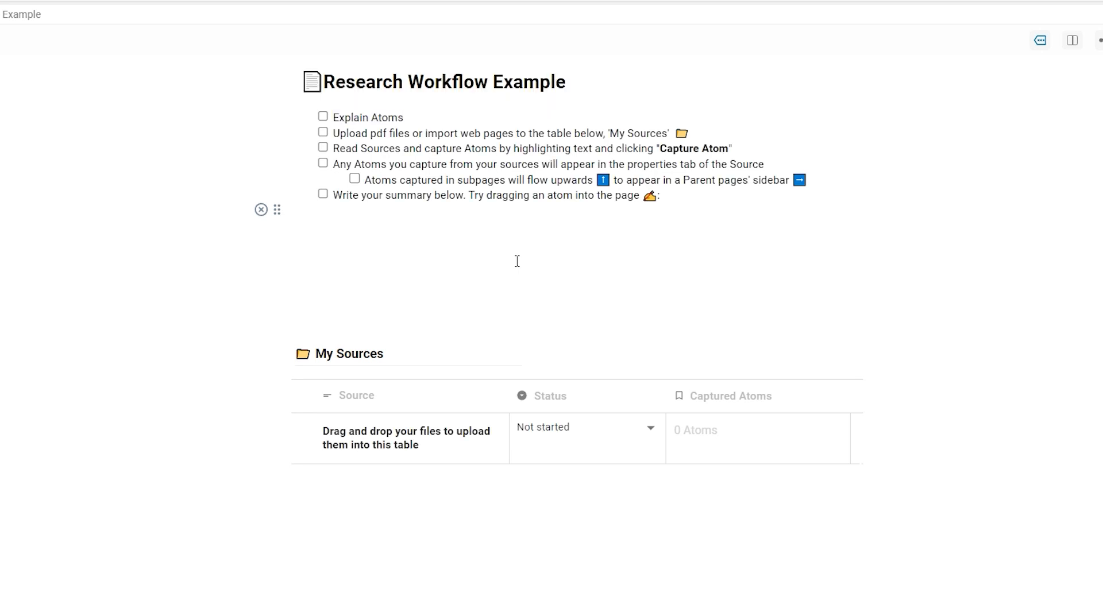
left_click_drag(348, 141, 508, 144)
left_click(422, 145)
left_click(560, 286)
Capture the checklist text "Explain Atoms" as an Atom.
left_click_drag(406, 120, 342, 122)
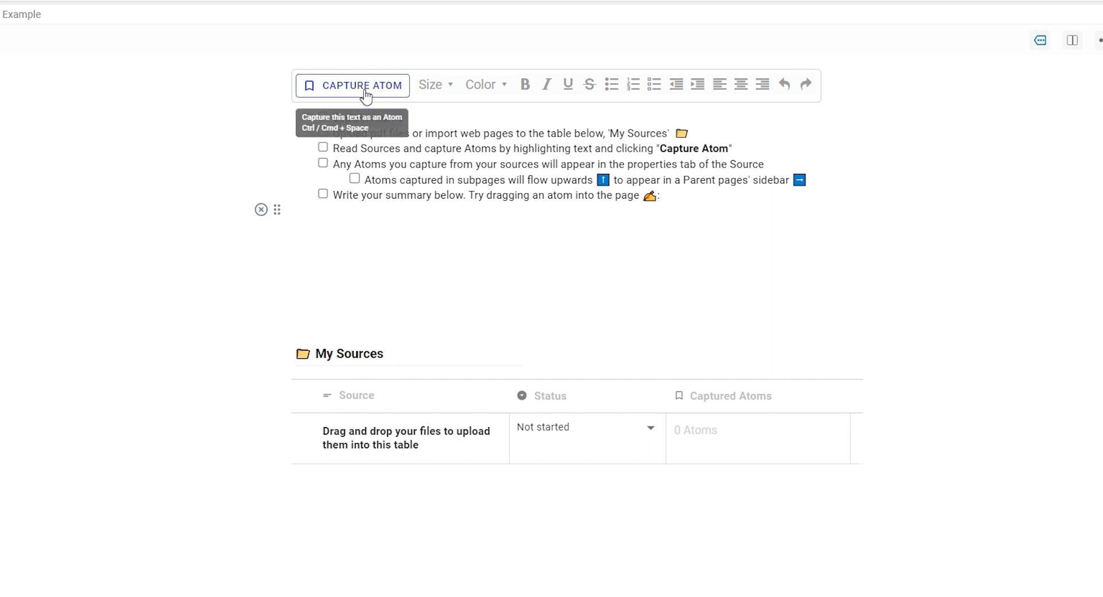
left_click(370, 93)
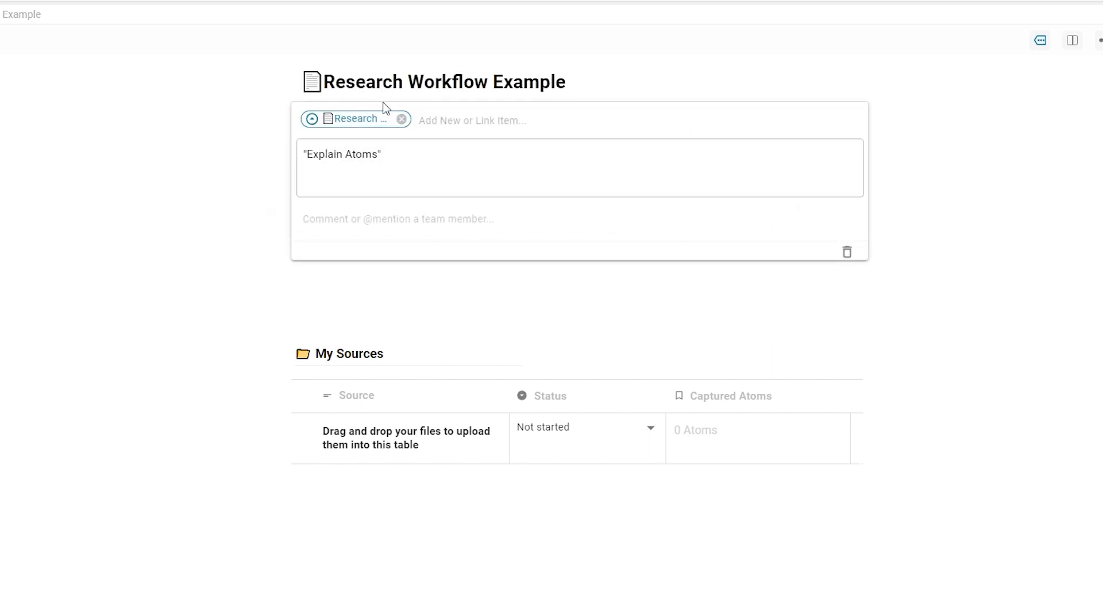
left_click(433, 122)
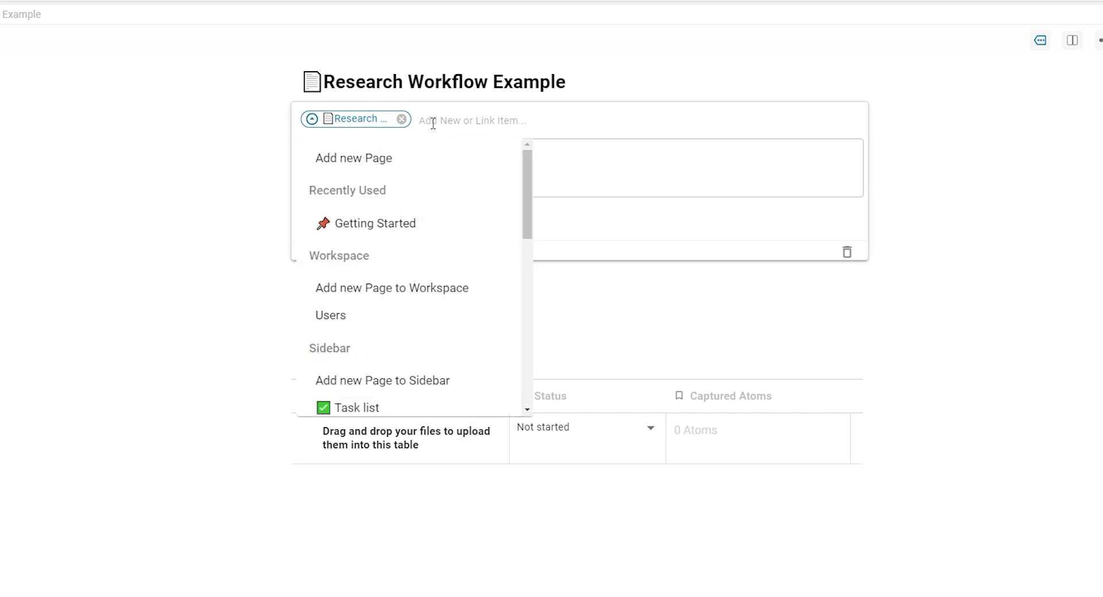
Add "Further explanation" below the quote in the new Atom and show the page's Atoms list.
left_click(658, 185)
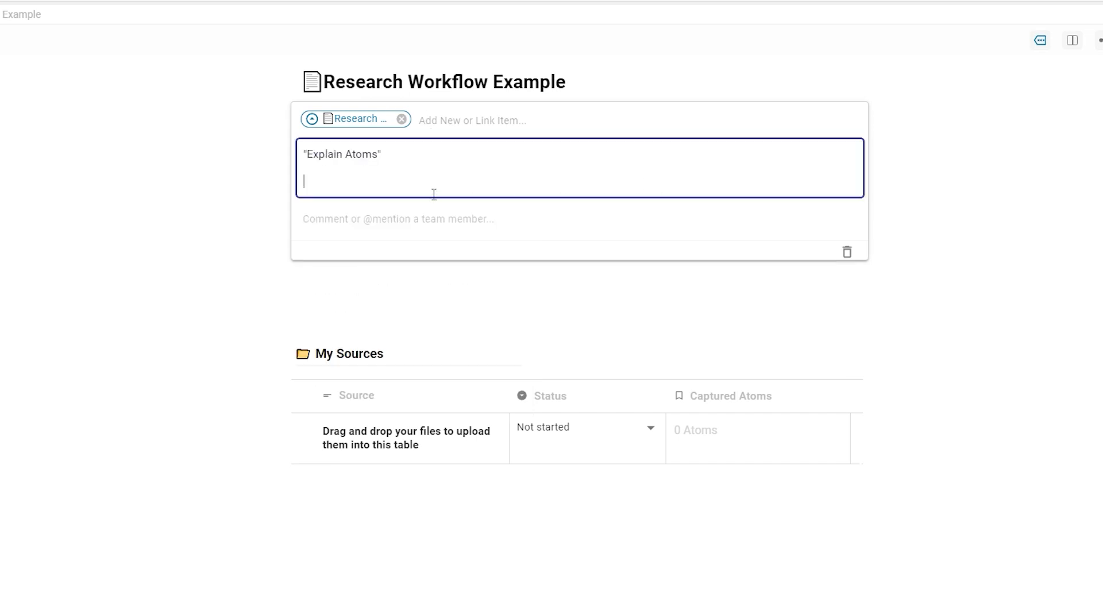
type("Further explanation")
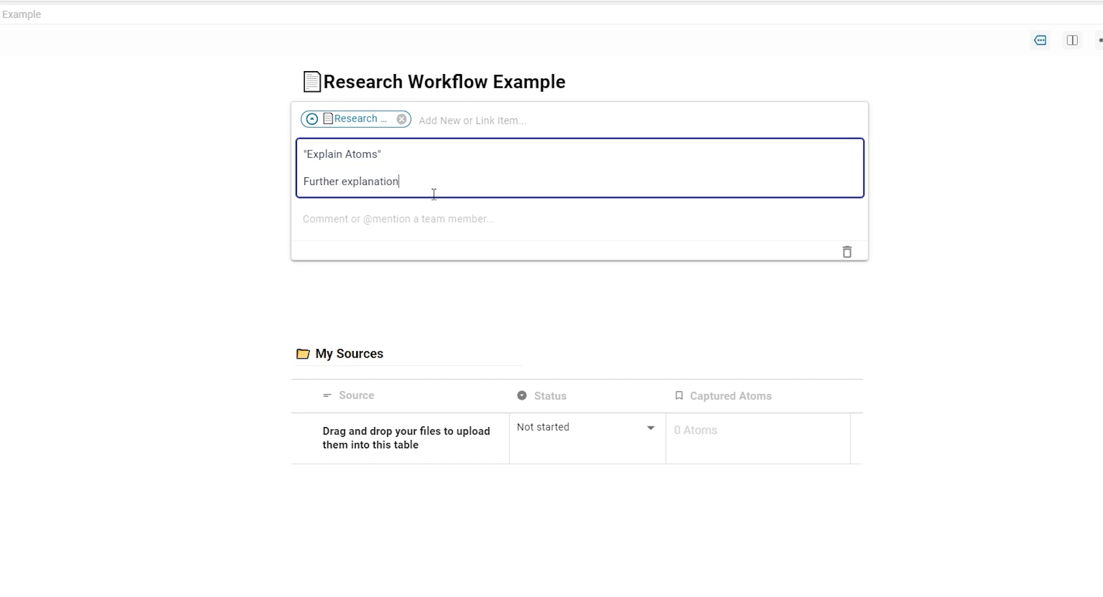
left_click(412, 230)
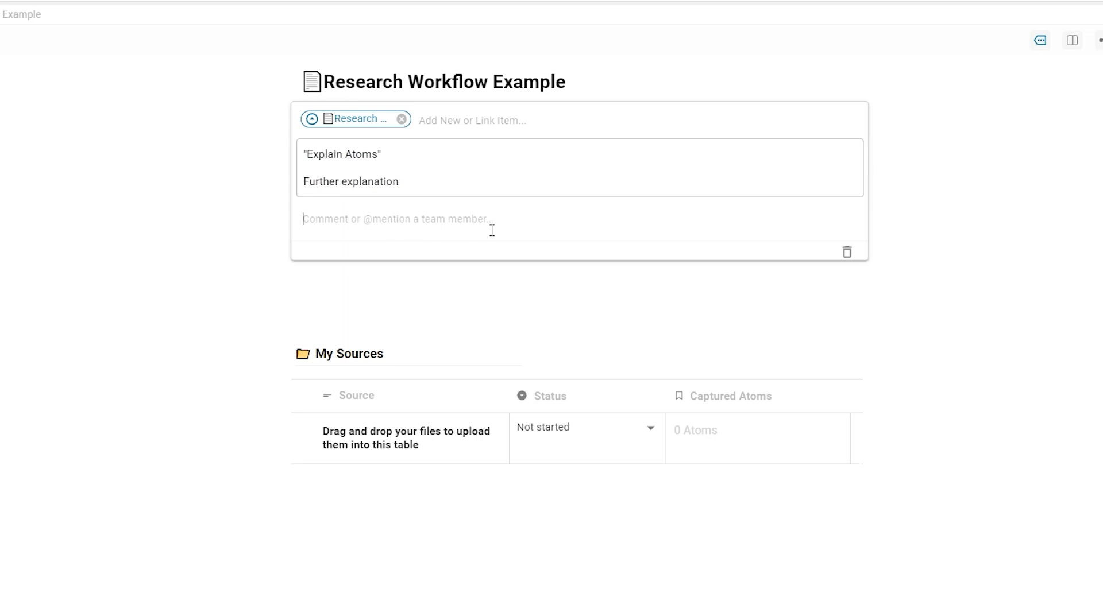
left_click(455, 325)
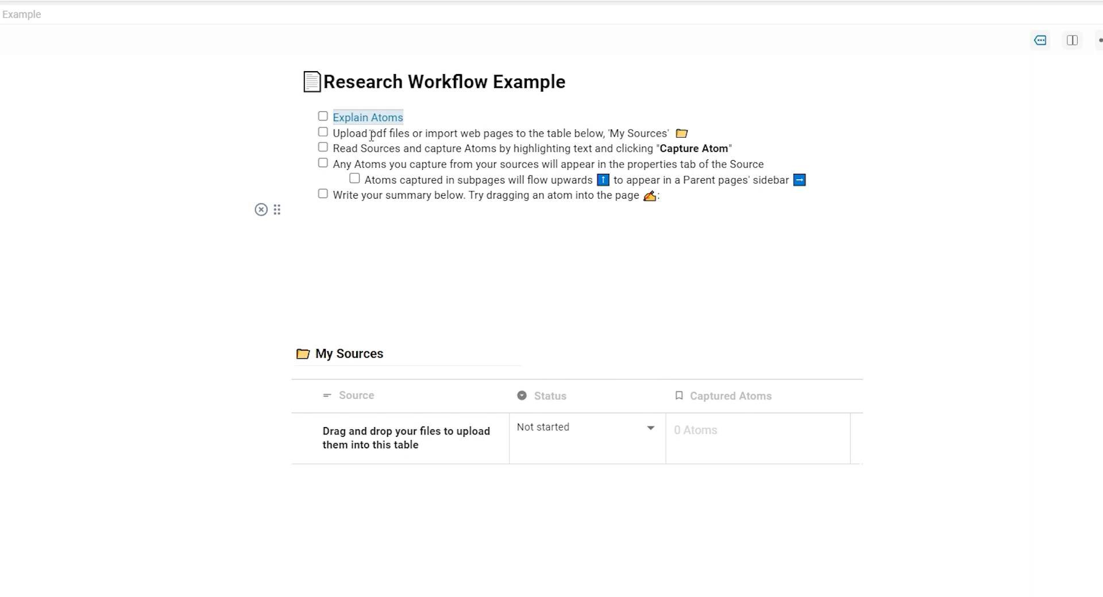
left_click(1041, 41)
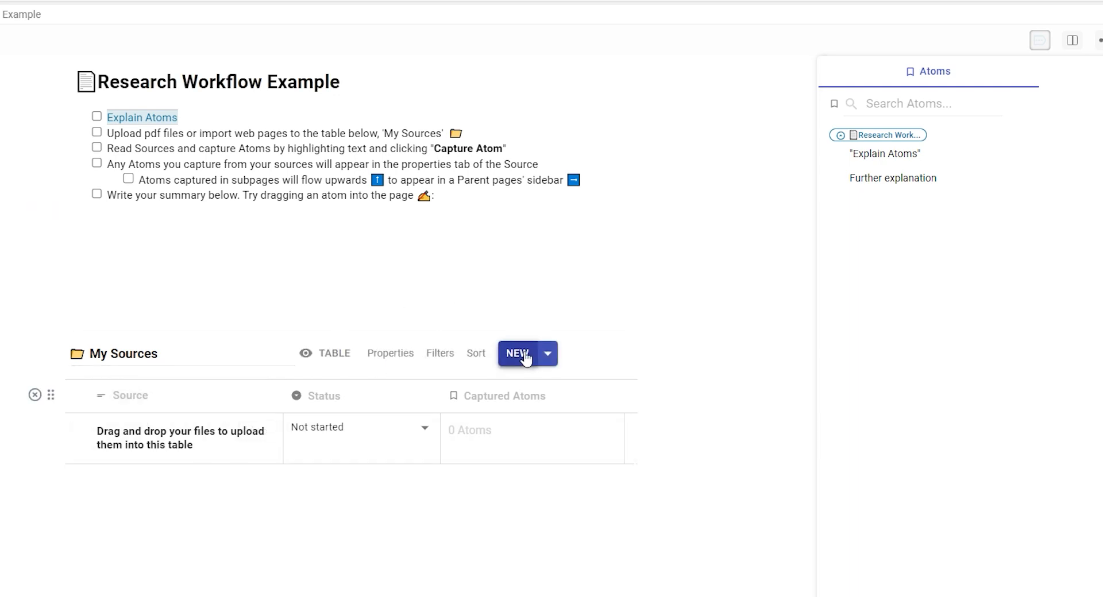
left_click(525, 355)
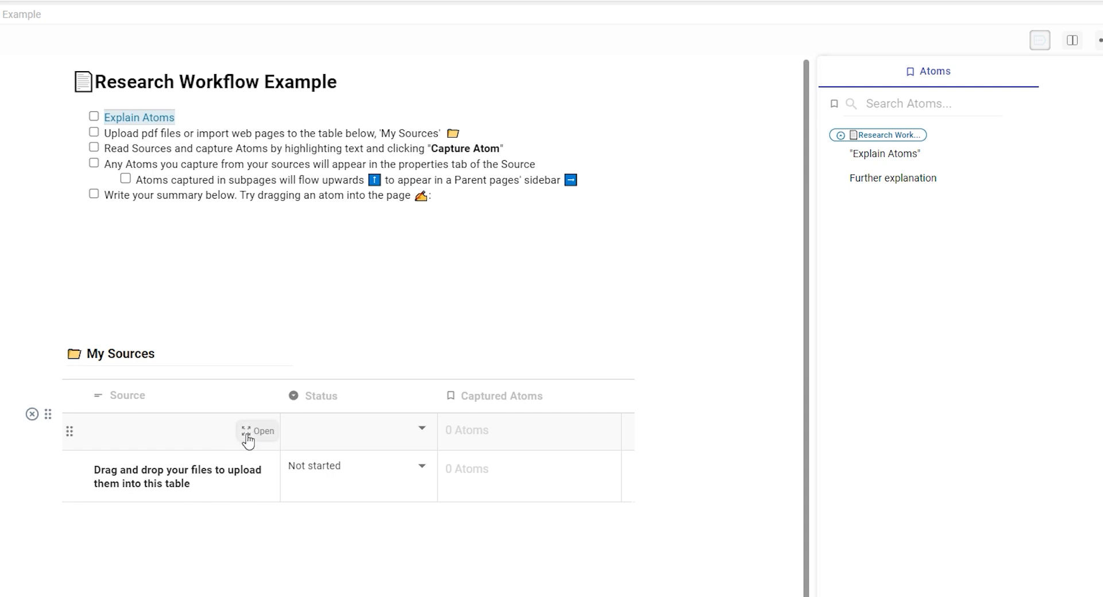
left_click(228, 438)
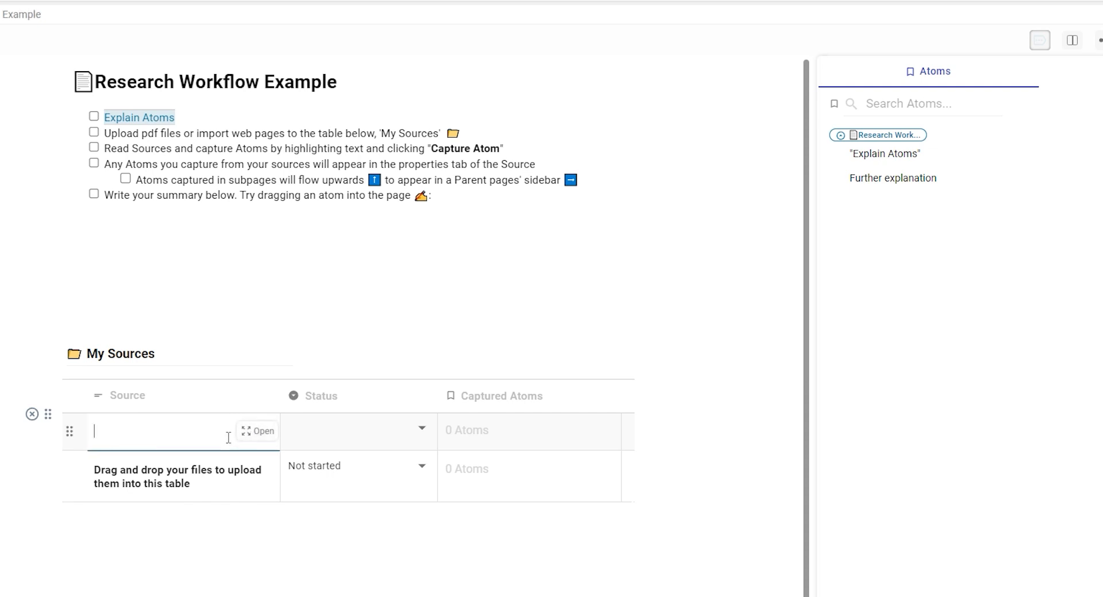
type("https://www.bbc.co.uk/news/science-environment-63121287")
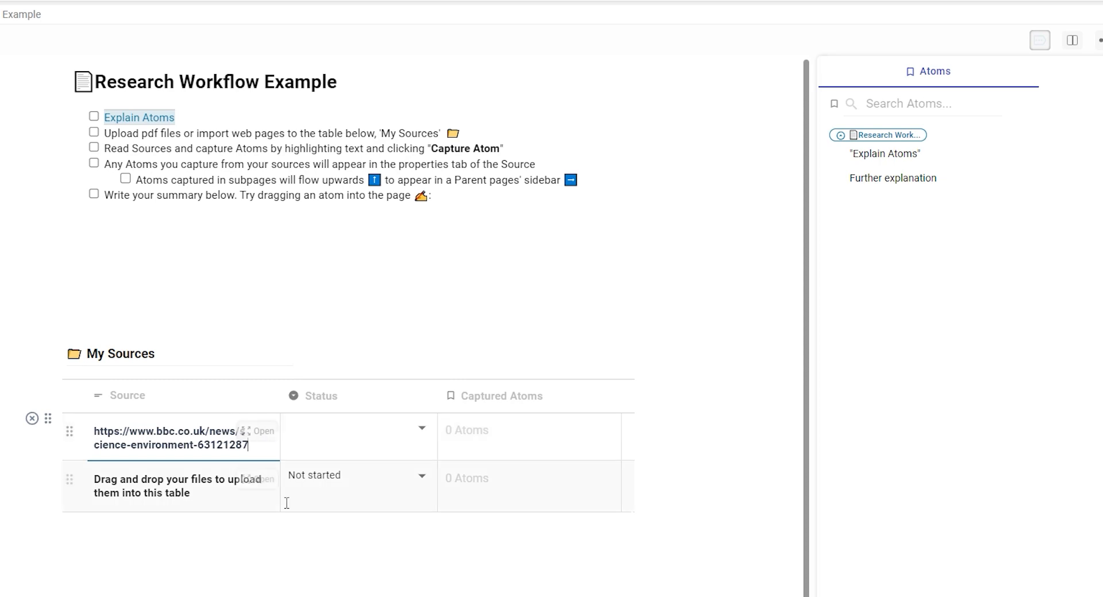
left_click(240, 513)
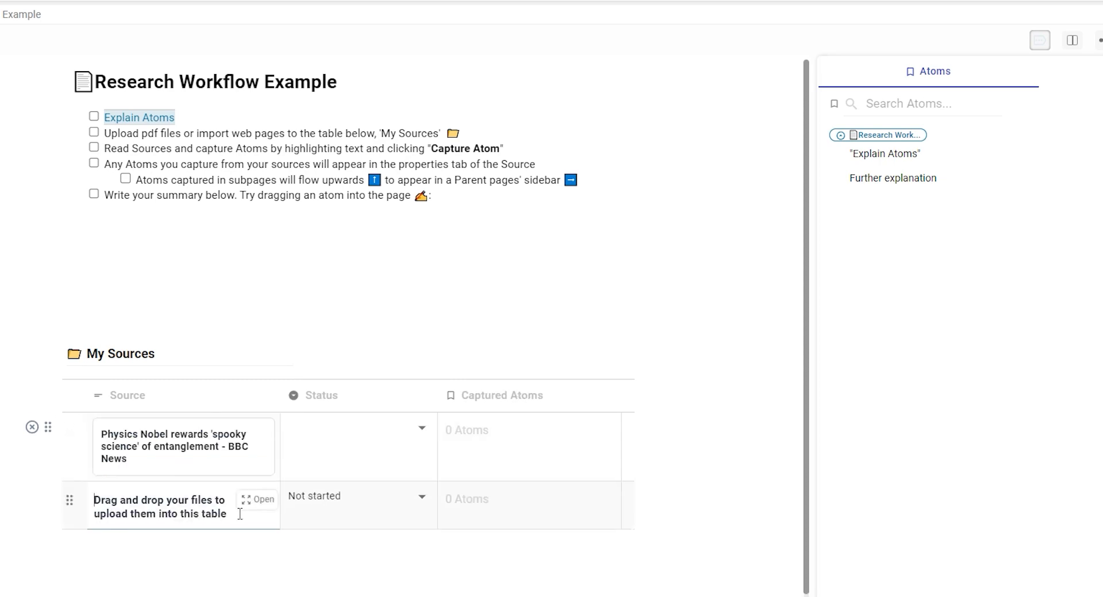
Open the new BBC News source entry and import its web page content.
mouse_move(341, 454)
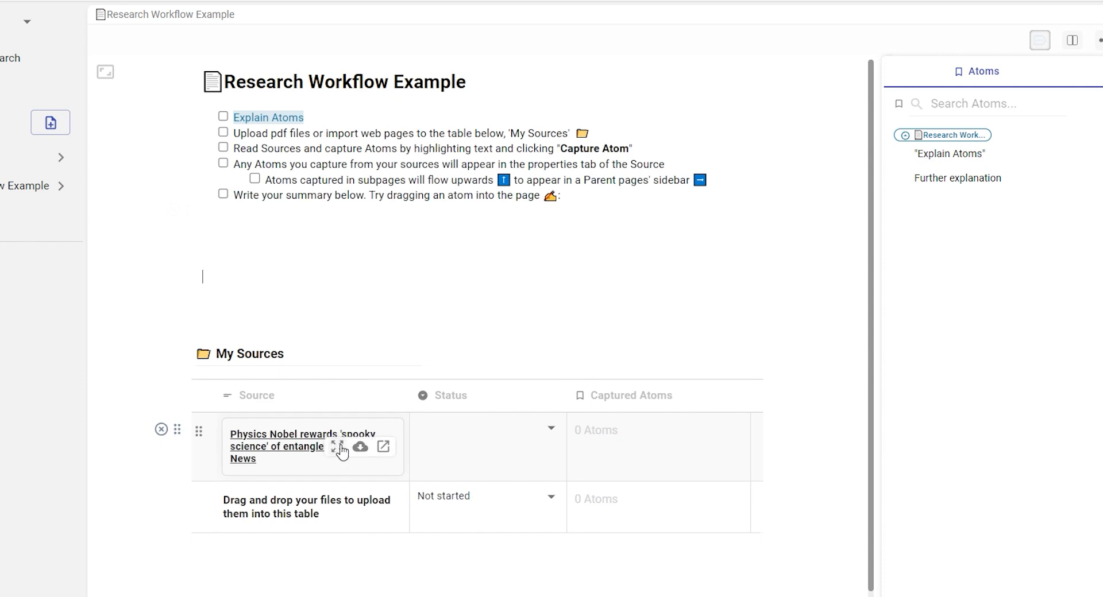
left_click(337, 447)
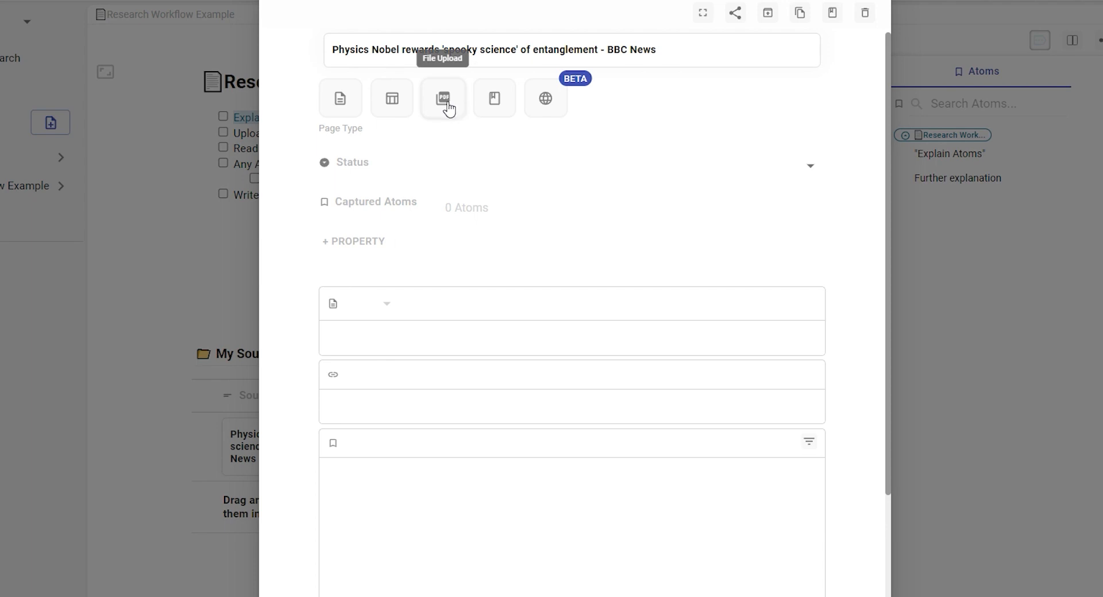
left_click(550, 101)
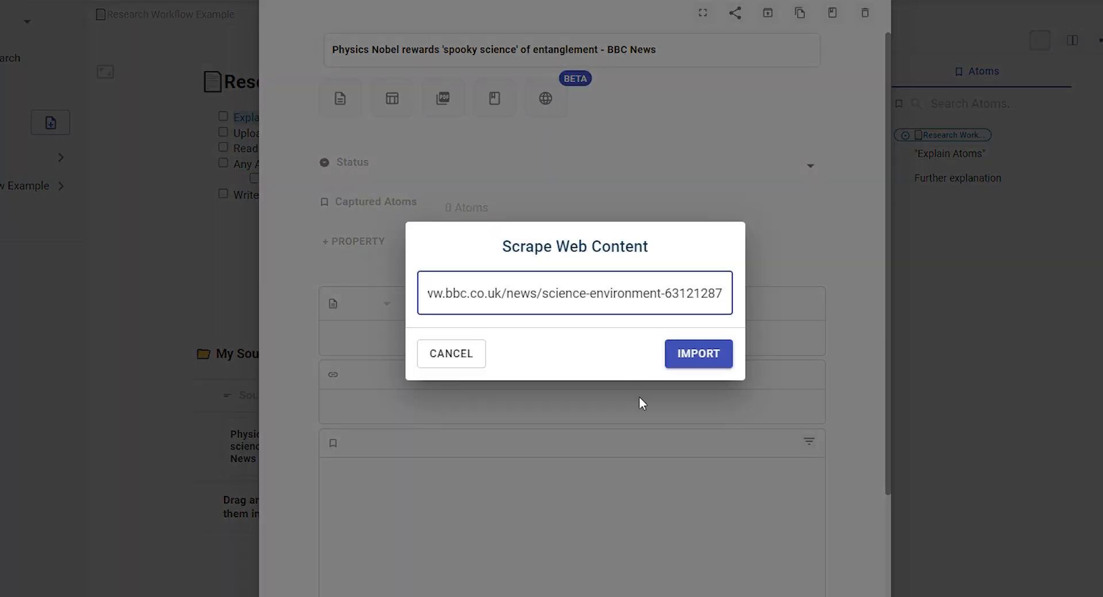
left_click(684, 359)
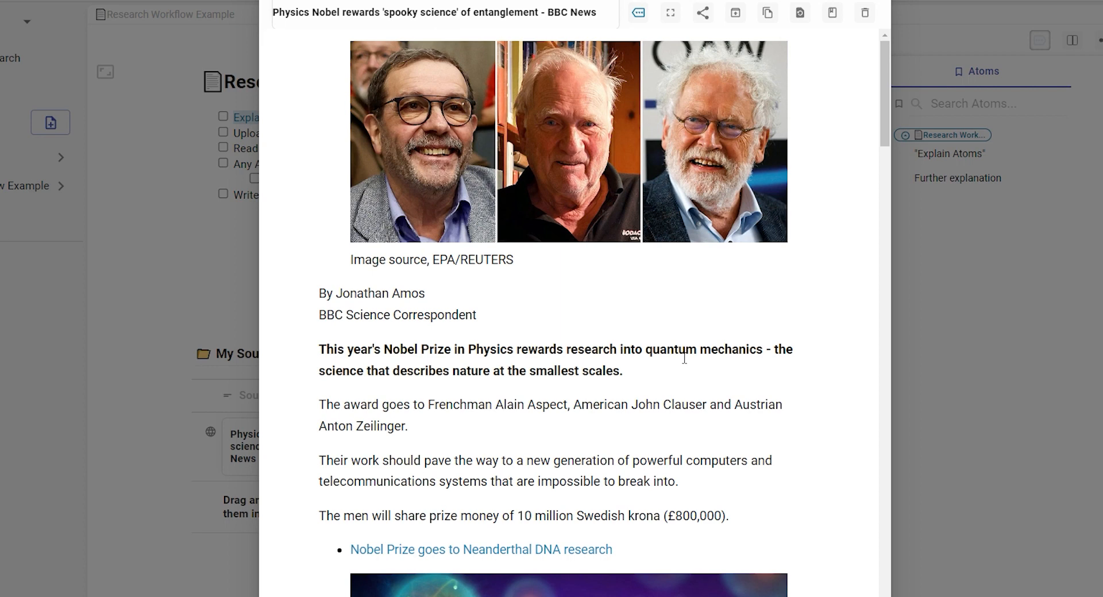
Capture the part of the article's award sentence that names the three prize winners as an Atom.
scroll(417, 320, "down", 1)
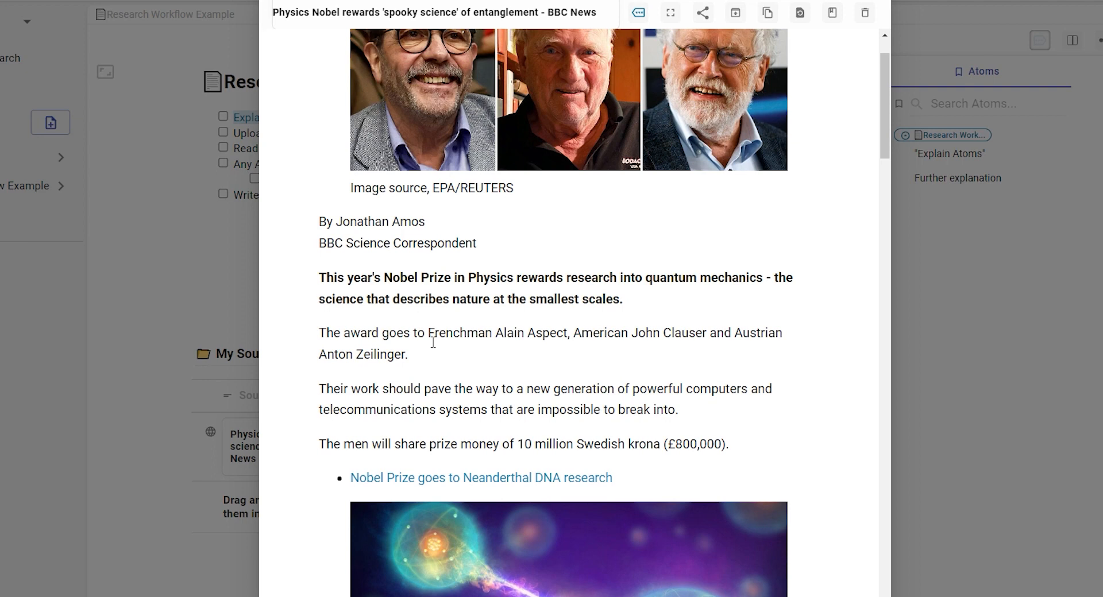
left_click_drag(433, 342, 517, 352)
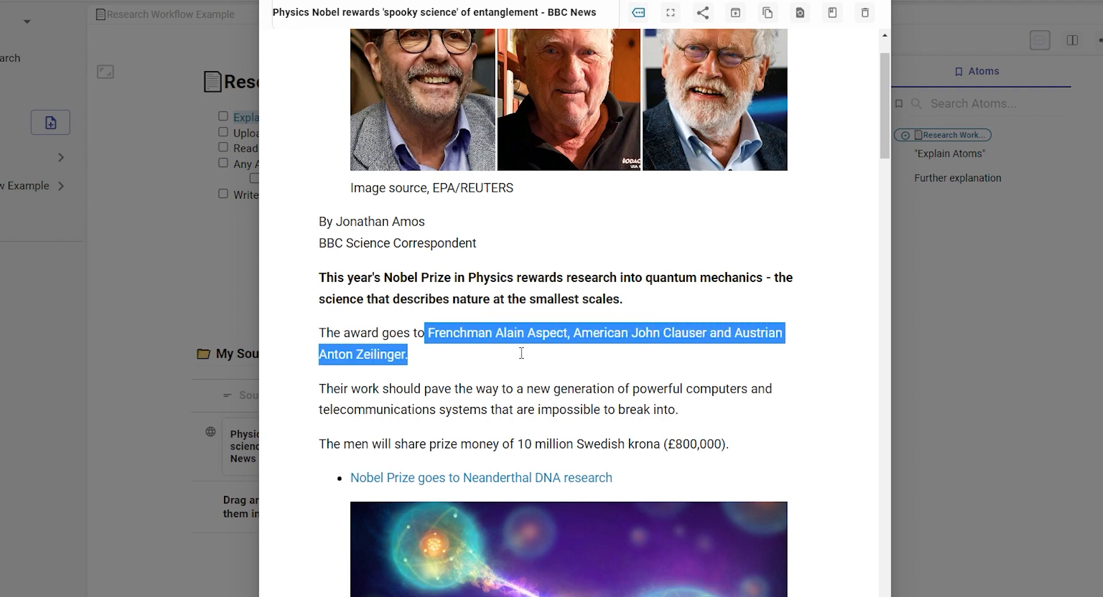
left_click(550, 300)
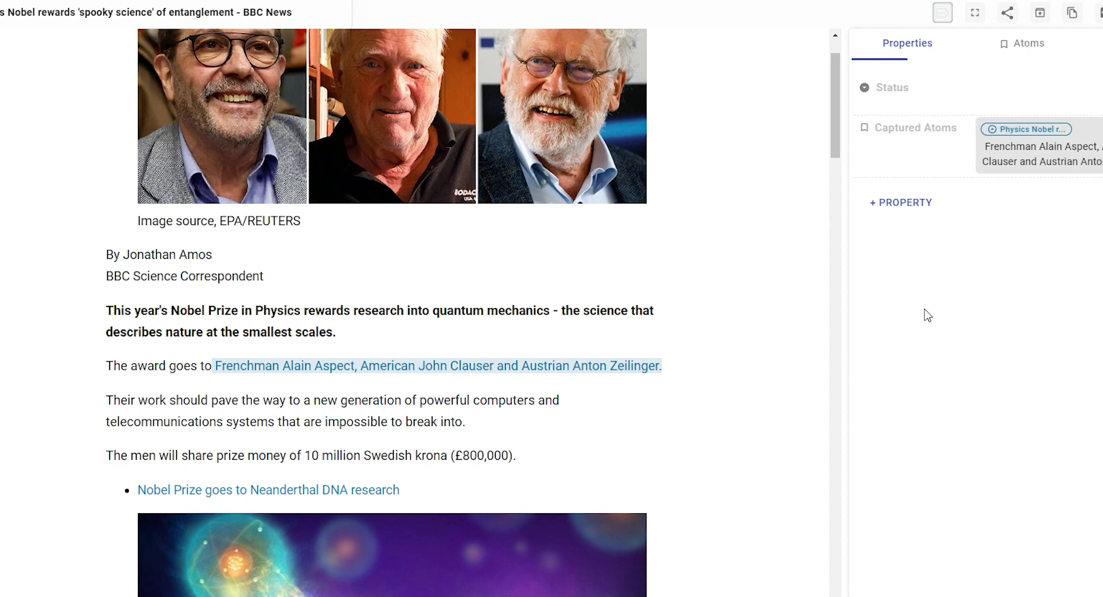
Set the source's Status to Not started and show its Atoms list.
left_click(1028, 96)
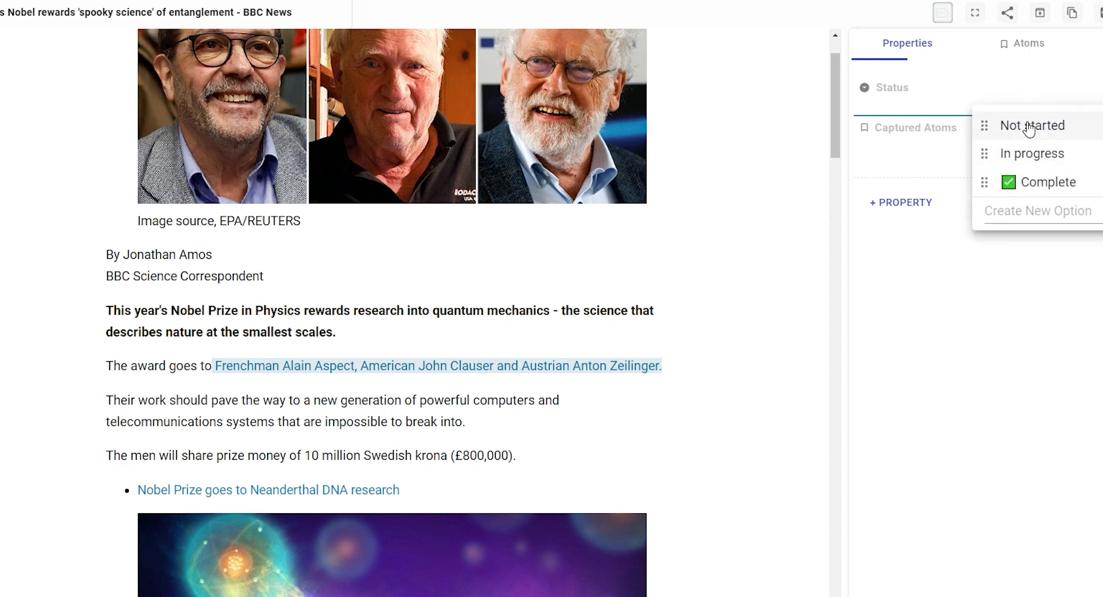
left_click(1021, 49)
left_click(1022, 49)
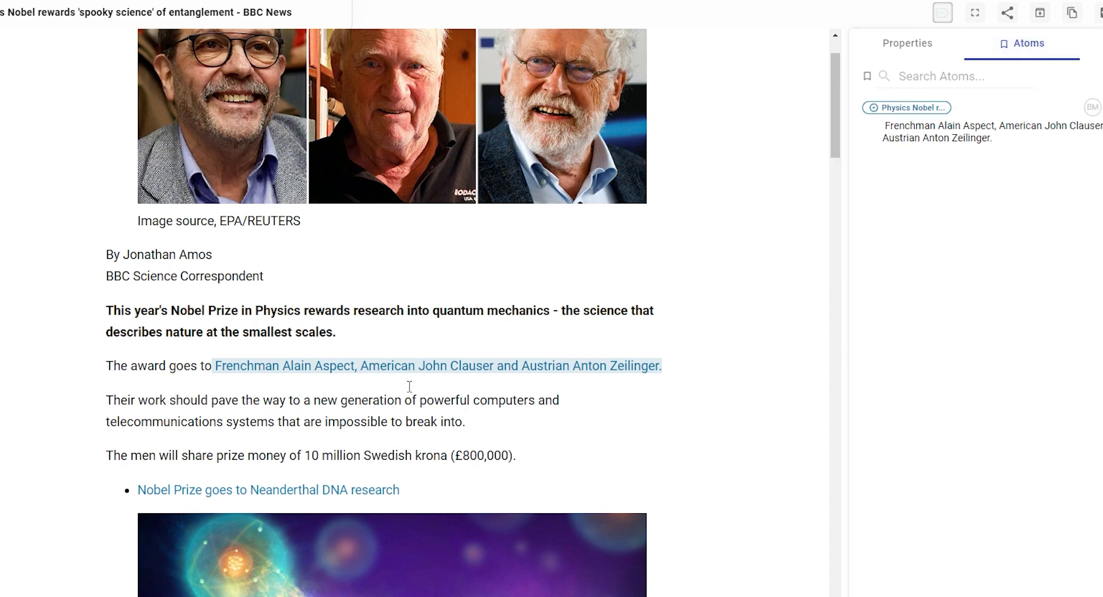
Capture "This year's Nobel Prize in Physics rewards research into quantum mechanics" and the 10 million Swedish krona prize money passage as separate Atoms.
scroll(410, 387, "down", 1)
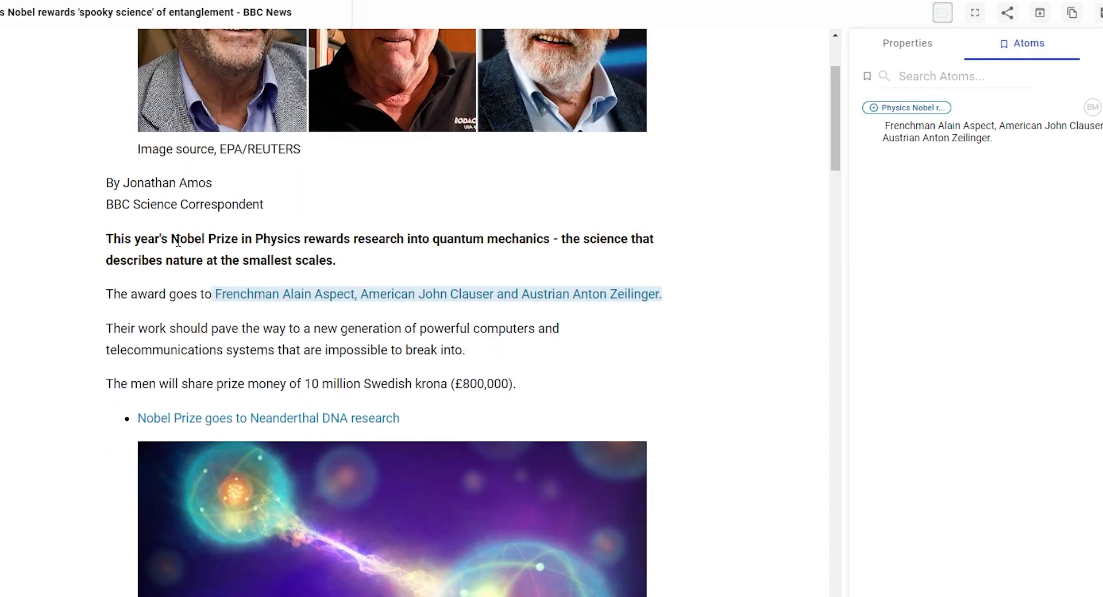
left_click_drag(106, 238, 550, 238)
left_click_drag(138, 383, 516, 383)
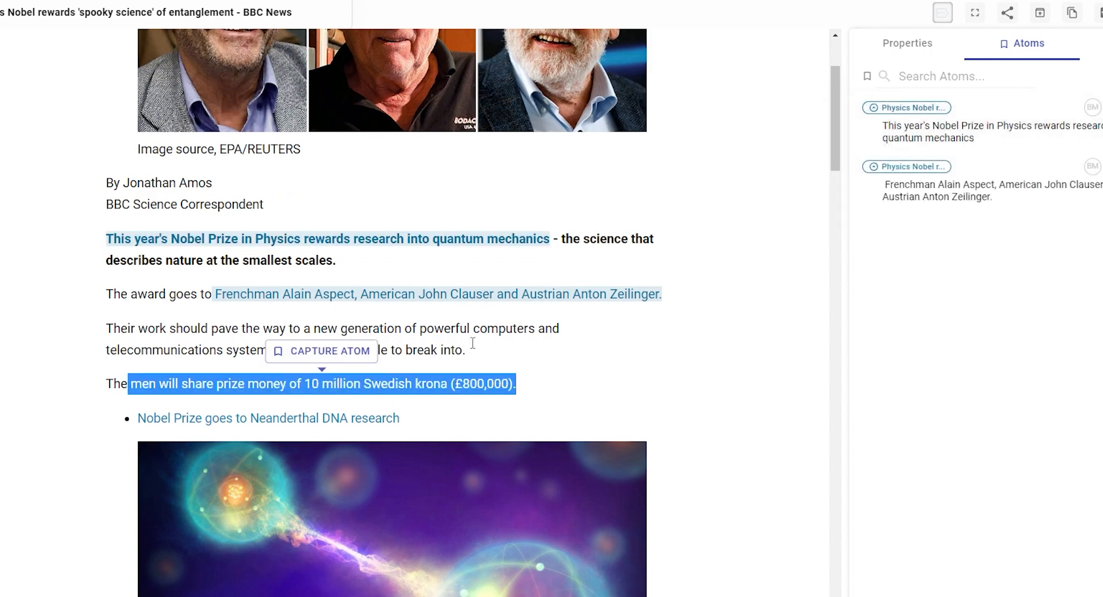
left_click(321, 352)
Capture the passage beginning "conducted ground-breaking experiments" as an Atom.
scroll(321, 352, "down", 5)
left_click_drag(259, 282, 642, 297)
left_click(327, 278)
Capture the whole paragraph beginning "It concerns something called "entanglement"" as an Atom.
scroll(310, 497, "down", 3)
scroll(190, 339, "down", 6)
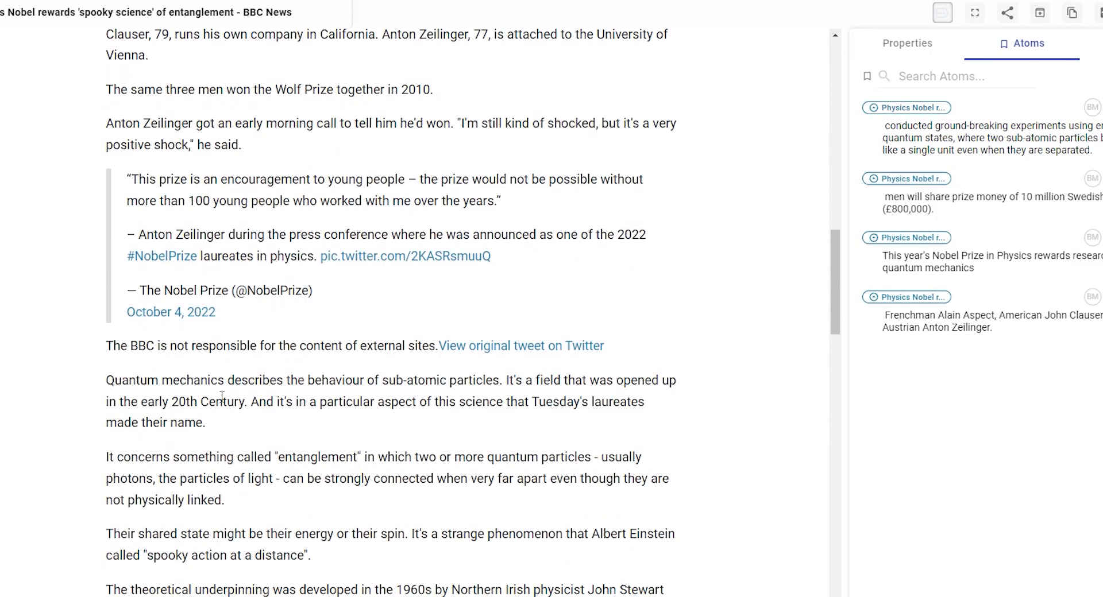
left_click_drag(106, 242, 228, 289)
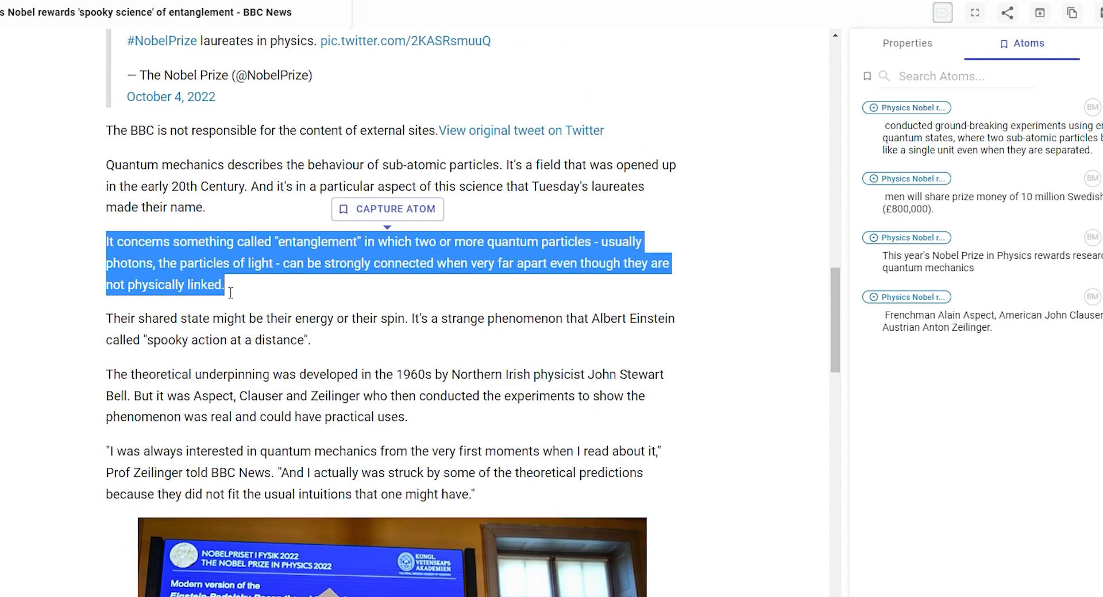
left_click(359, 210)
scroll(333, 301, "down", 3)
scroll(333, 301, "up", 4)
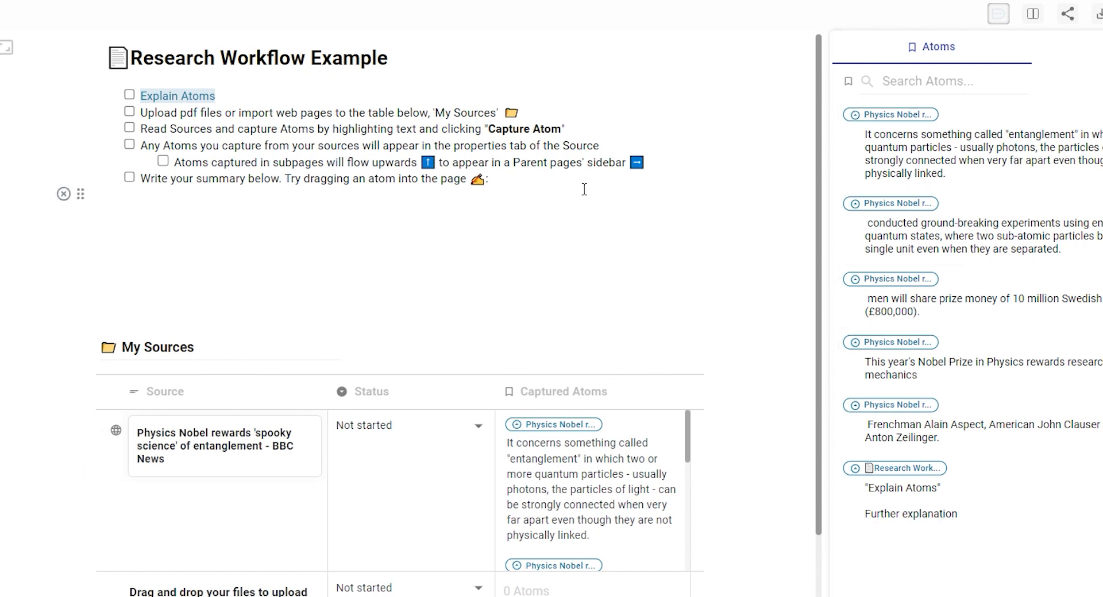
Insert the Atom naming the three prize winners into the empty area below the Research Workflow Example checklist.
left_click(1066, 48)
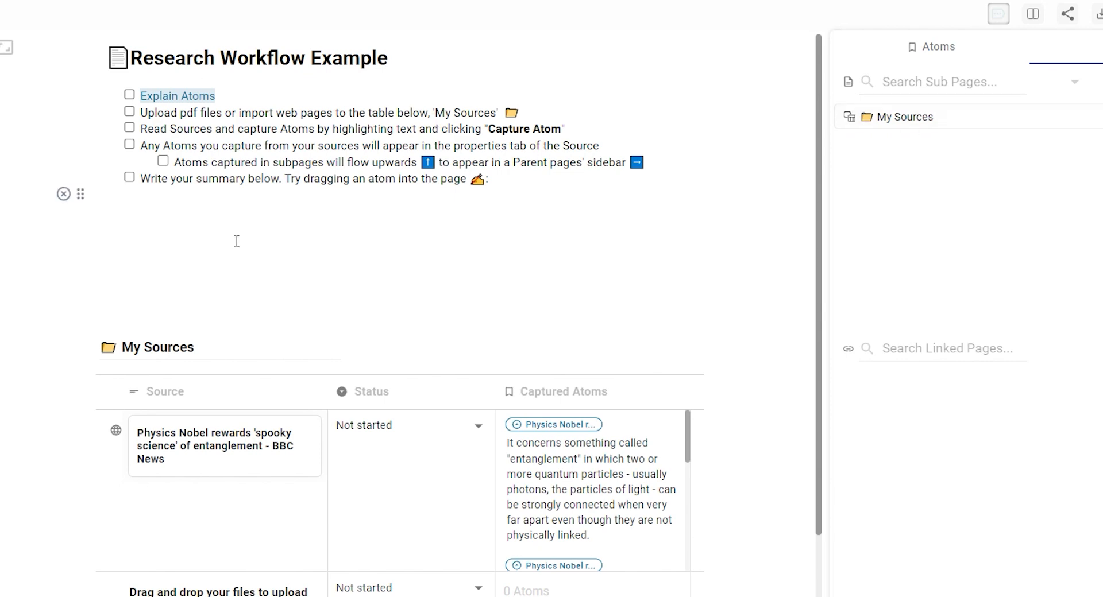
left_click(924, 50)
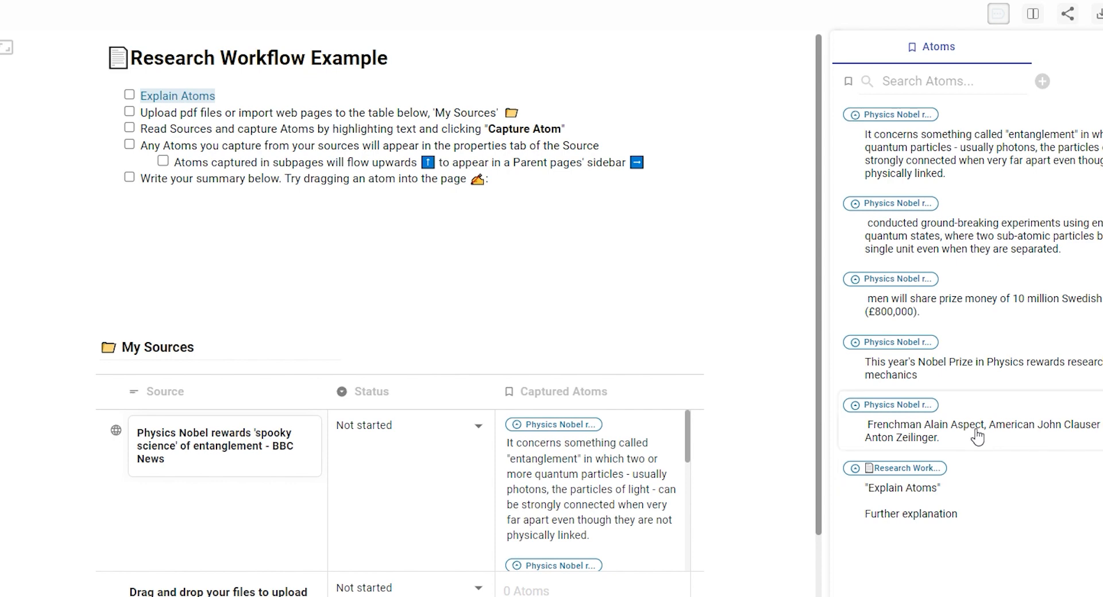
left_click_drag(976, 438, 259, 267)
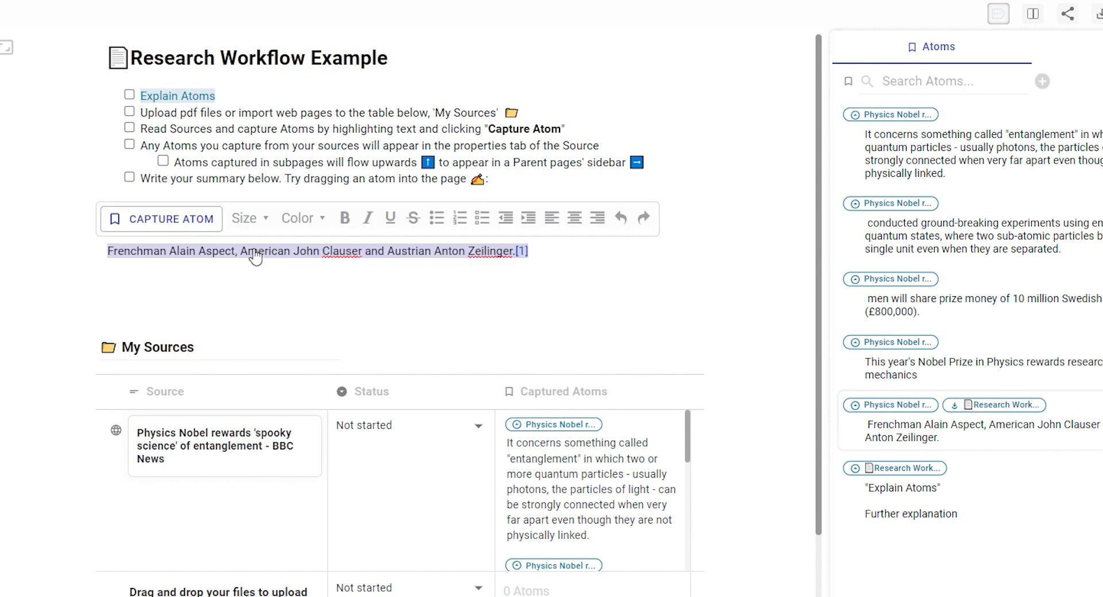
Follow the inserted text's citation [1] to view the captured passage in the source article.
left_click(533, 261)
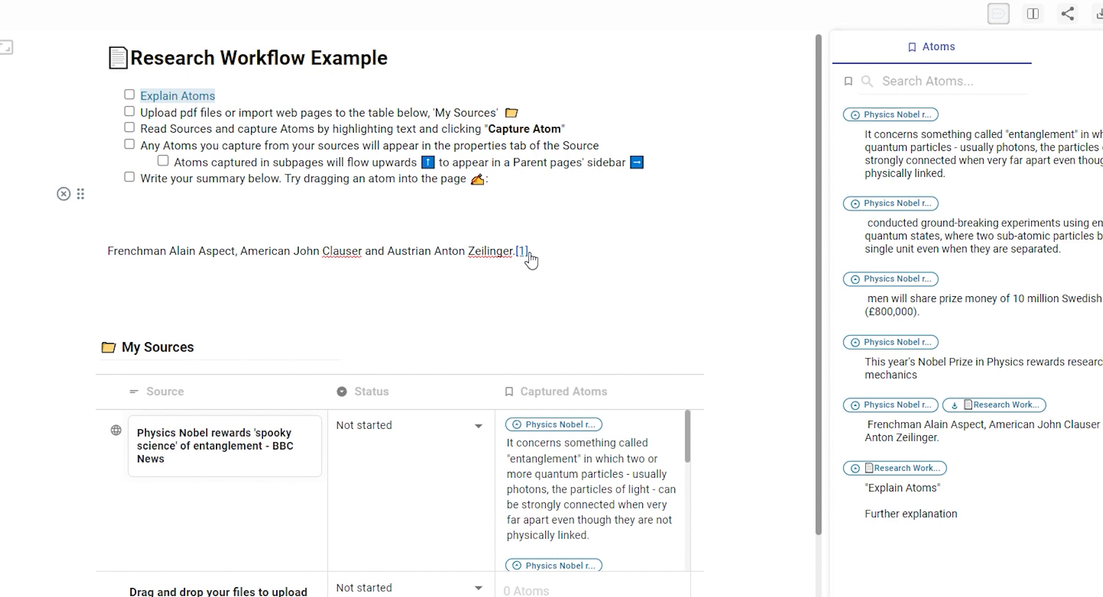
left_click(527, 254)
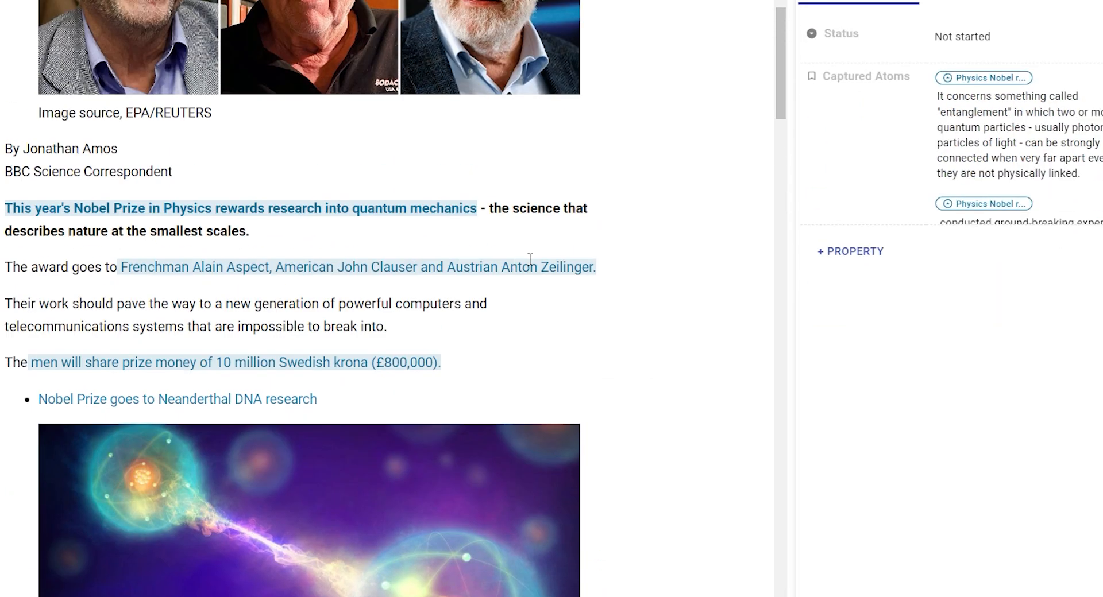
left_click_drag(7, 286, 619, 291)
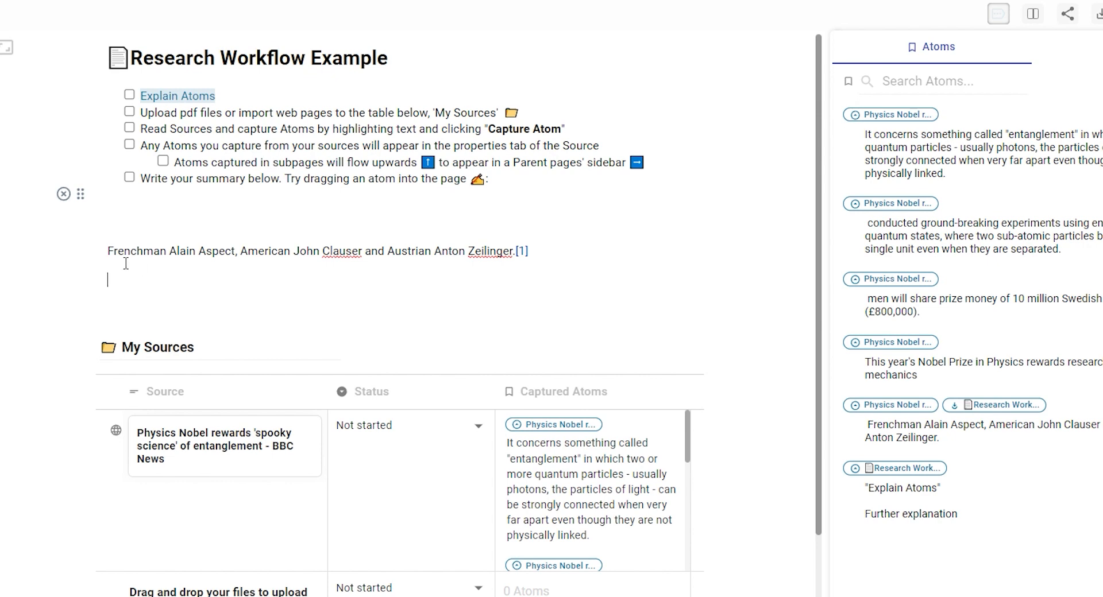
Insert the "This year's Nobel Prize in Physics" Atom before the winners' names and join the two with "was awarded to".
left_click_drag(919, 368, 110, 253)
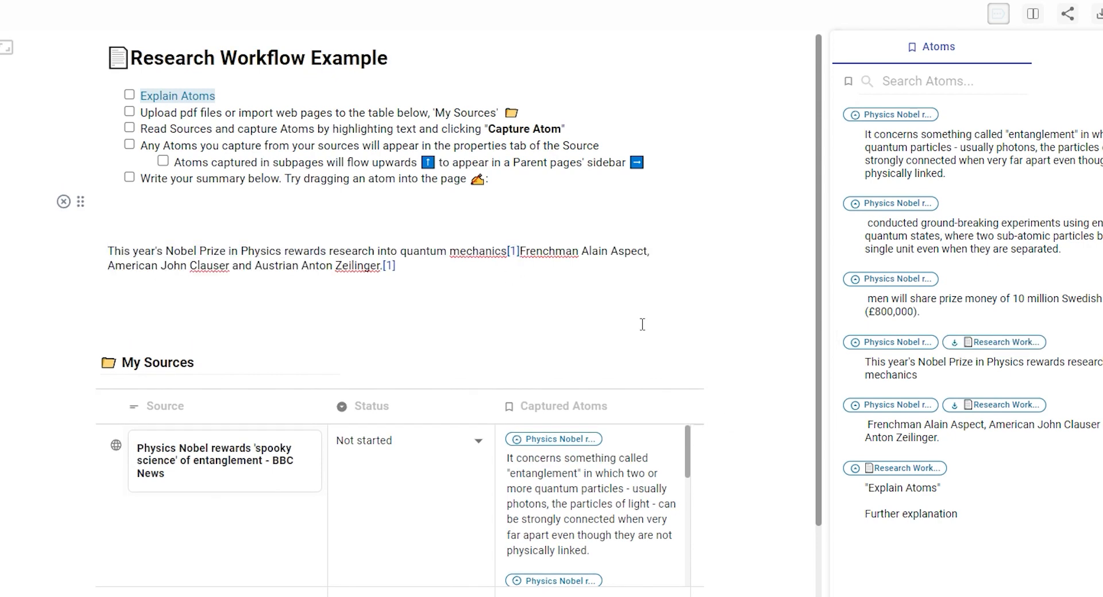
type("by")
key("BackSpace")
key("BackSpace")
key("BackSpace")
type("was awarded to")
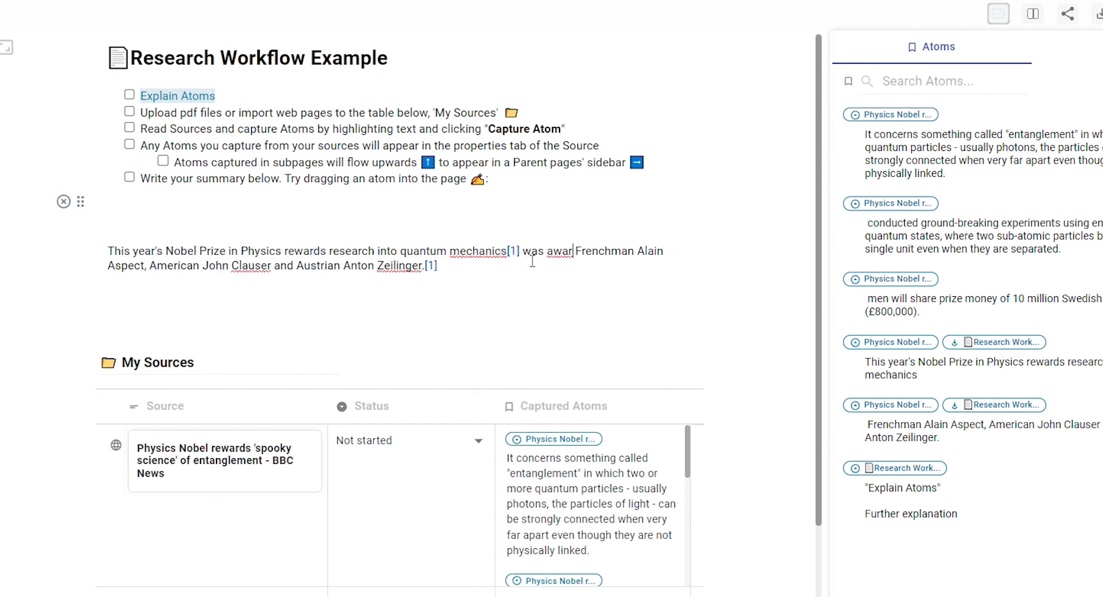
Add the bold heading "Summary" above the Nobel Prize sentence.
left_click(222, 243)
type("Summary")
Start a new summary paragraph with "The research the team conducted" and complete it with the "entanglement" Atom, trimmed to begin at "concerns".
left_click(494, 282)
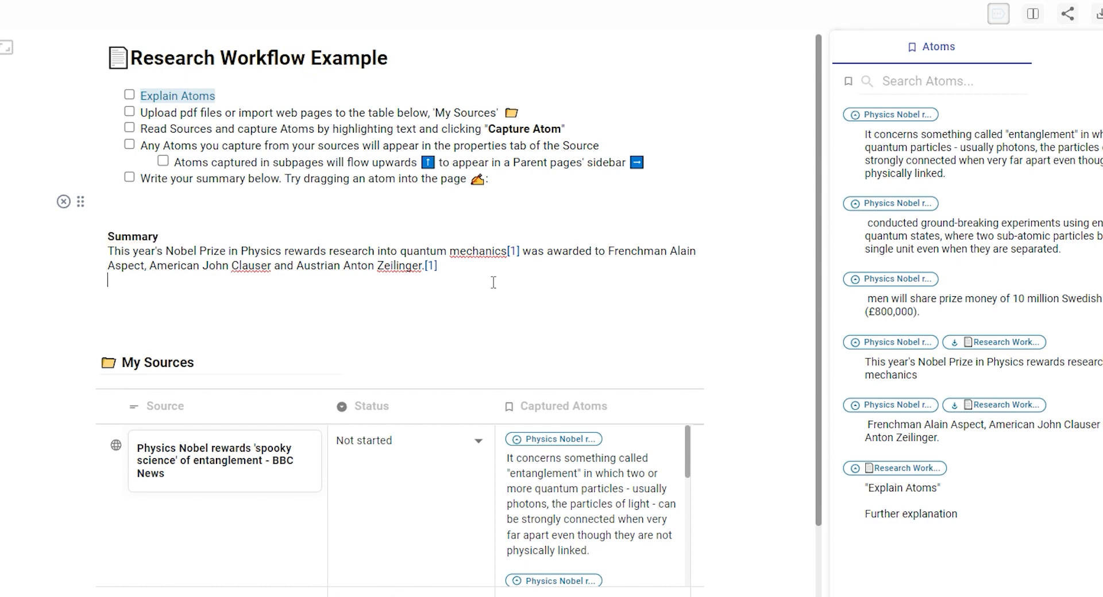
type("The research the team conducted was")
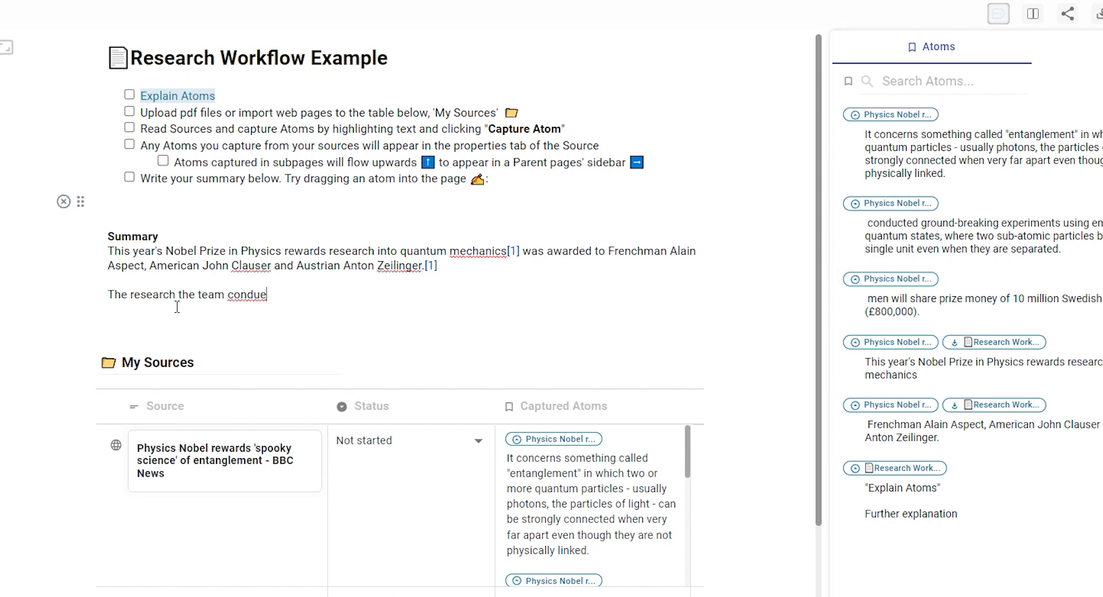
key("BackSpace")
key("BackSpace")
key("BackSpace")
left_click_drag(960, 155, 287, 295)
double_click(290, 295)
key("BackSpace")
left_click(329, 331)
key("Return")
key("Return")
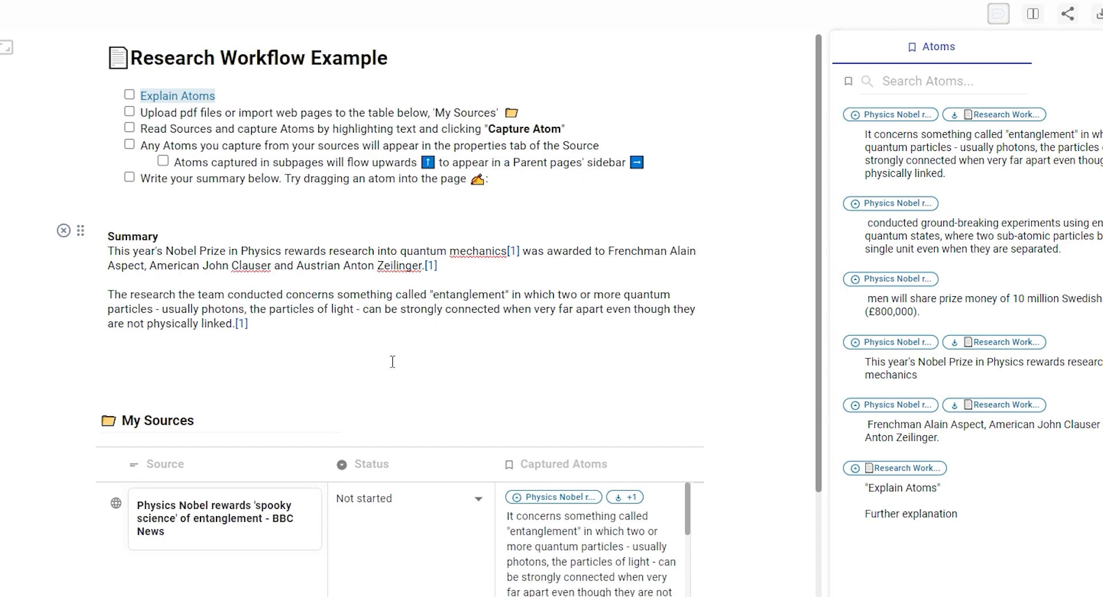